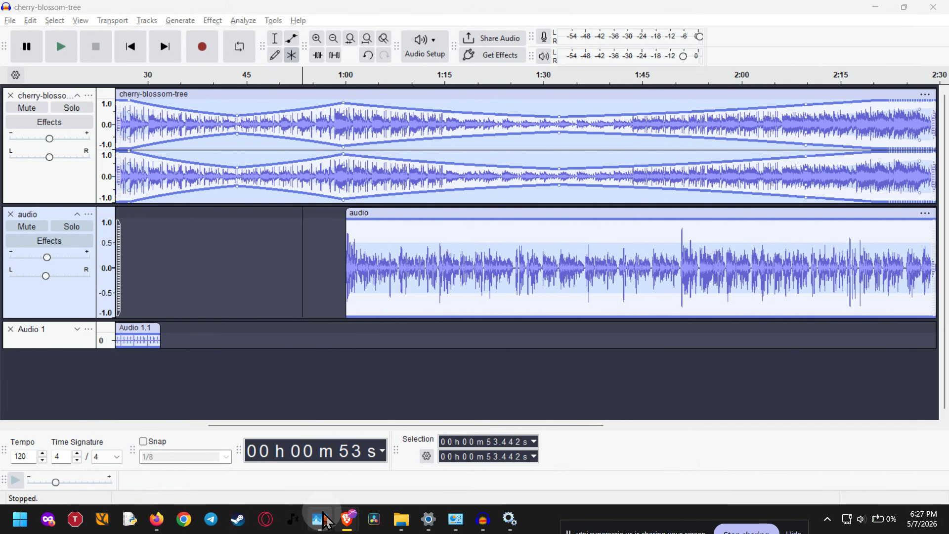
- Switch to Task Manager, maximize it and examine the running apps and background processes
mouse_move(320, 517)
click(315, 449)
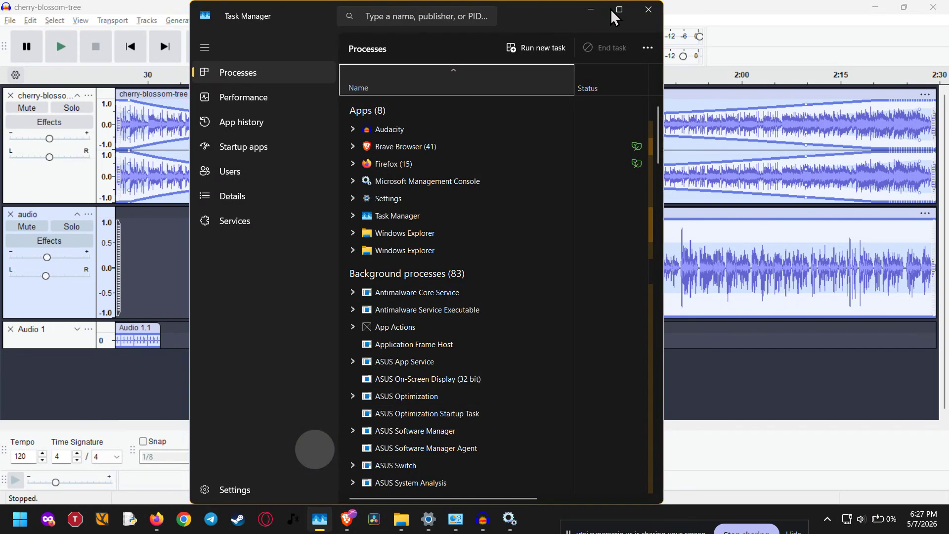
click(626, 11)
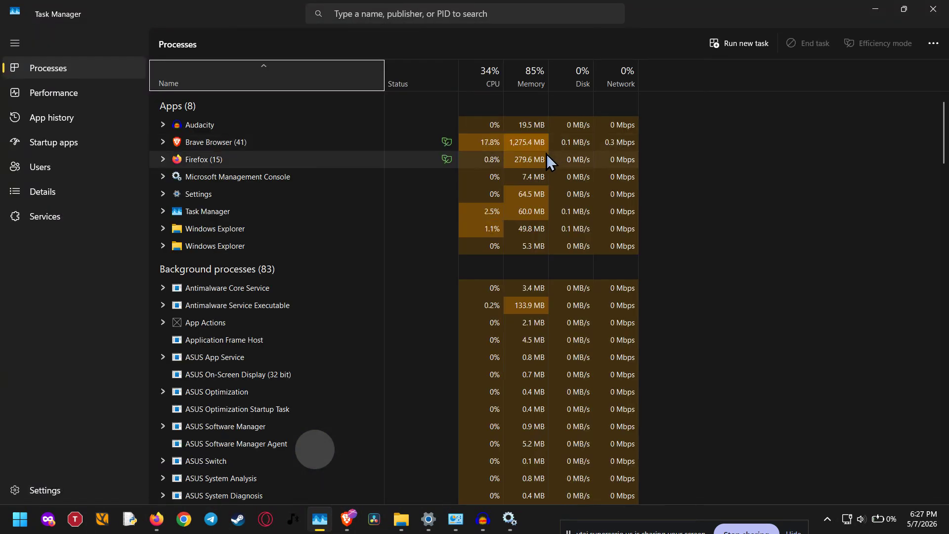
scroll(556, 149, down, 5)
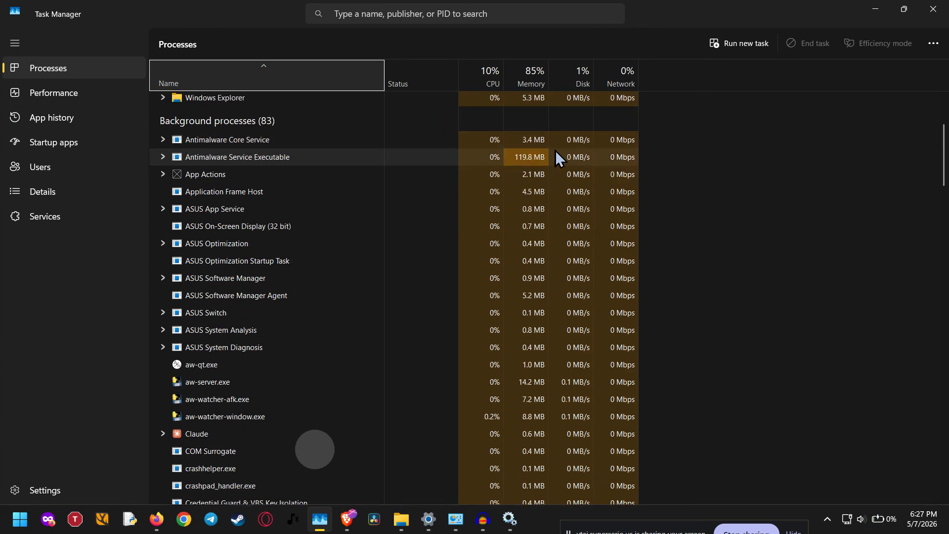
scroll(555, 150, down, 3)
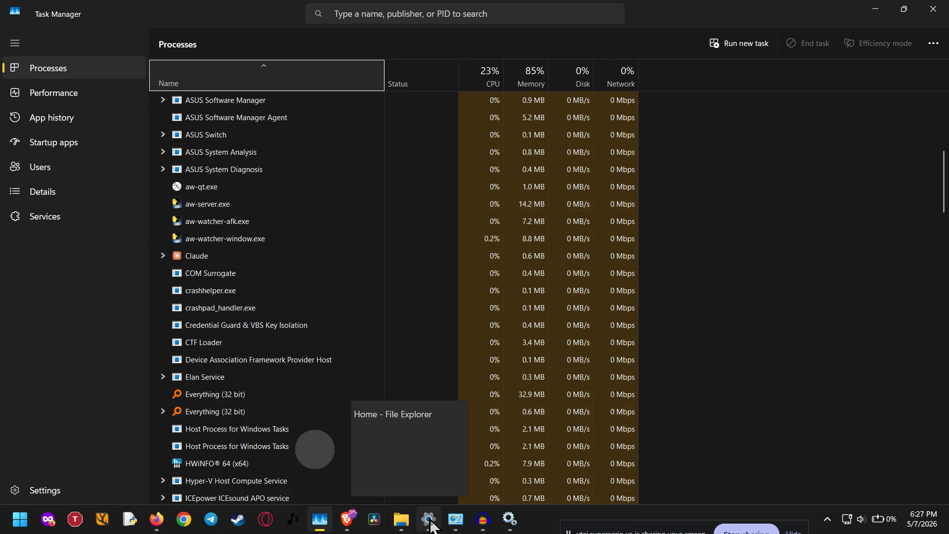
- View the microphone privacy page in Settings, and switch to the Hardware and Sound page in Control Panel
mouse_move(432, 526)
click(438, 461)
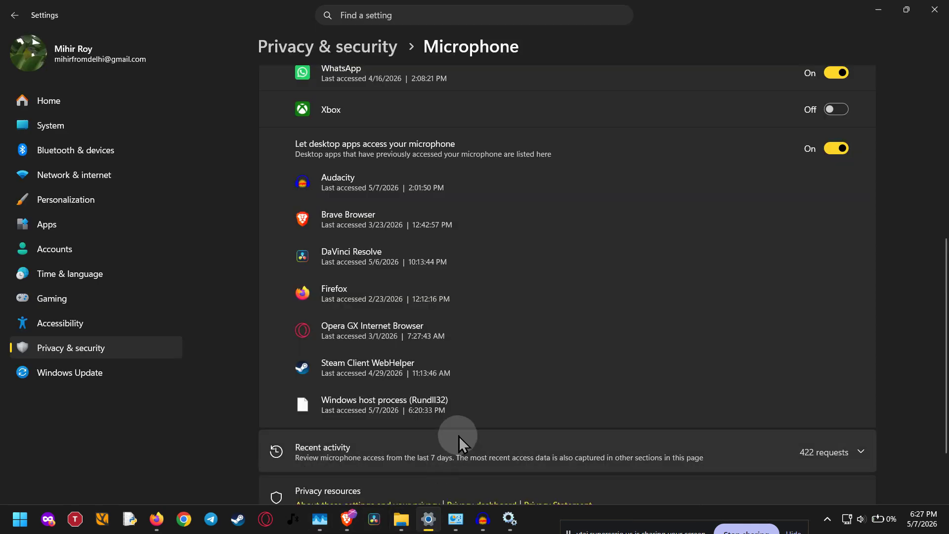
mouse_move(454, 517)
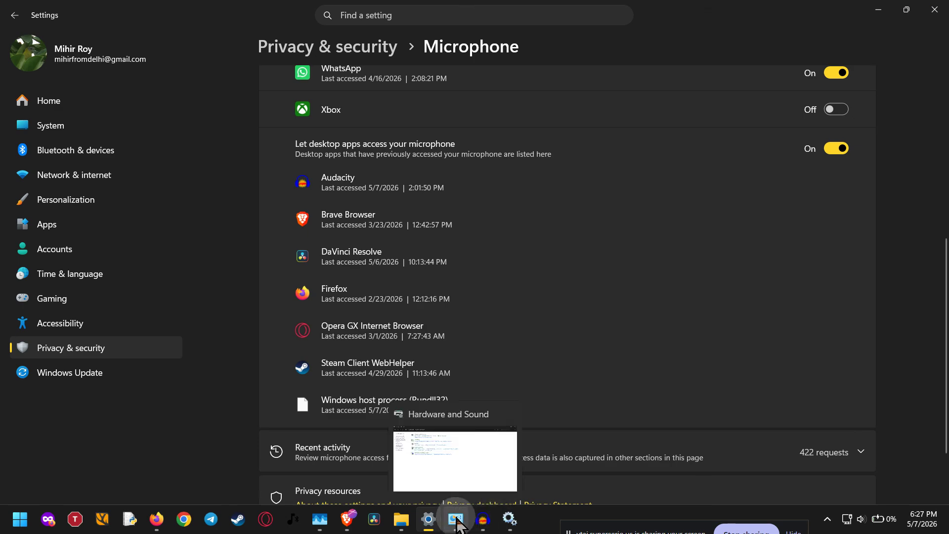
click(456, 469)
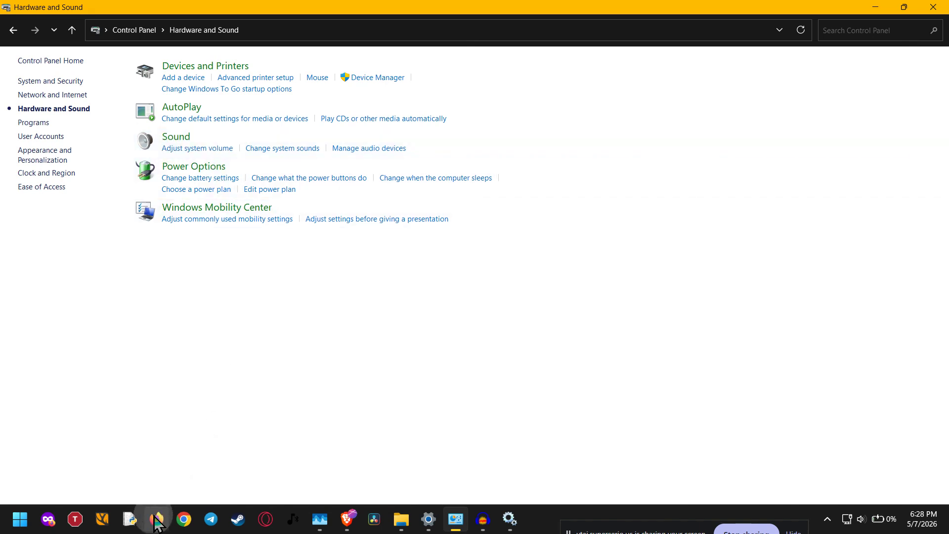
- Close the Firefox window and check the remaining running apps in Task Manager
mouse_move(157, 518)
click(210, 414)
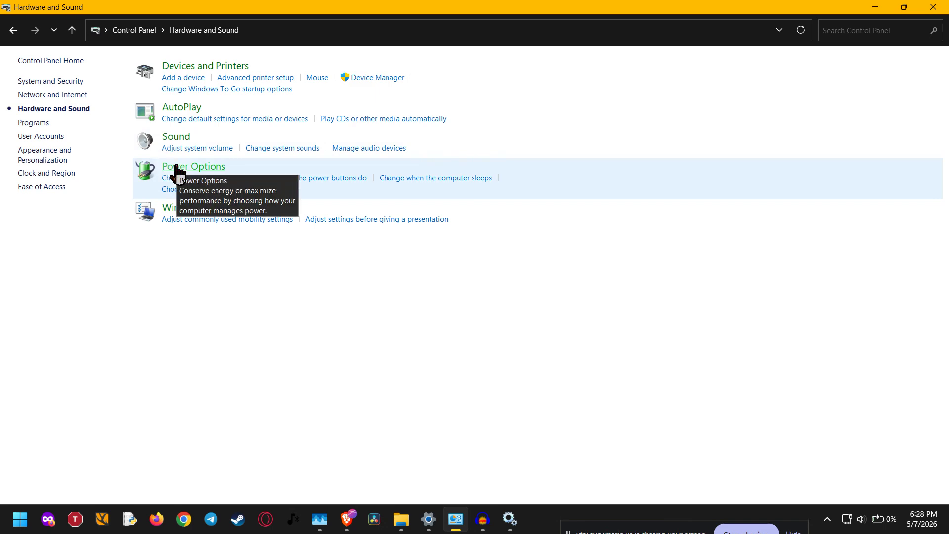
click(321, 521)
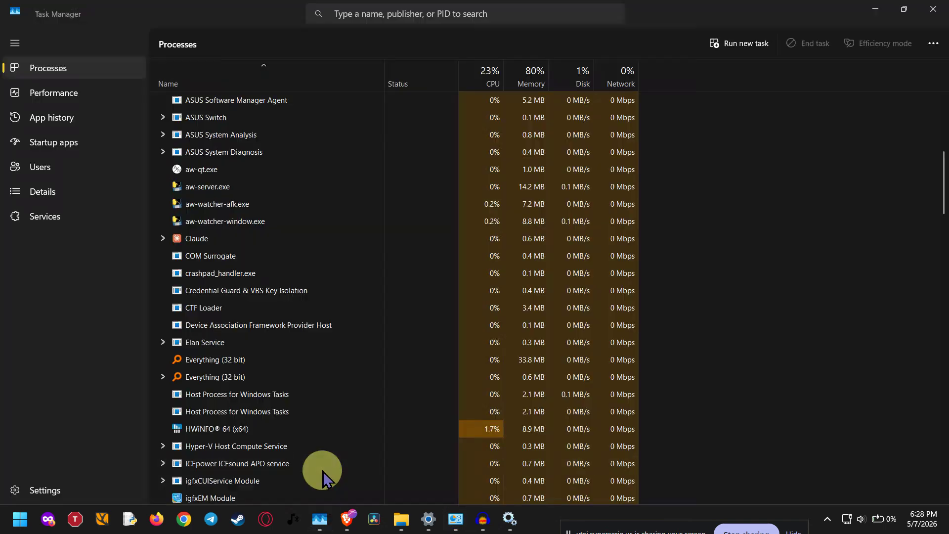
scroll(343, 366, down, 1)
scroll(343, 367, up, 2)
scroll(343, 361, up, 6)
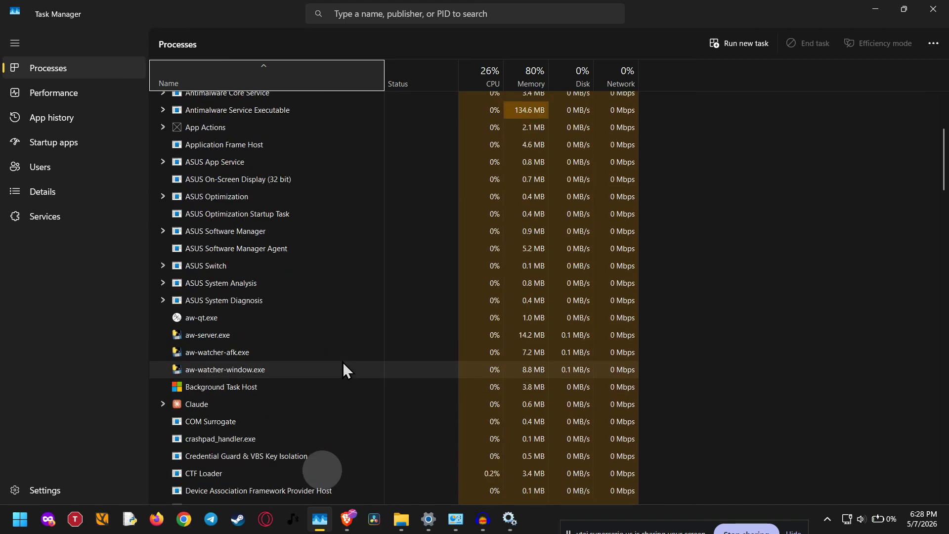
click(343, 360)
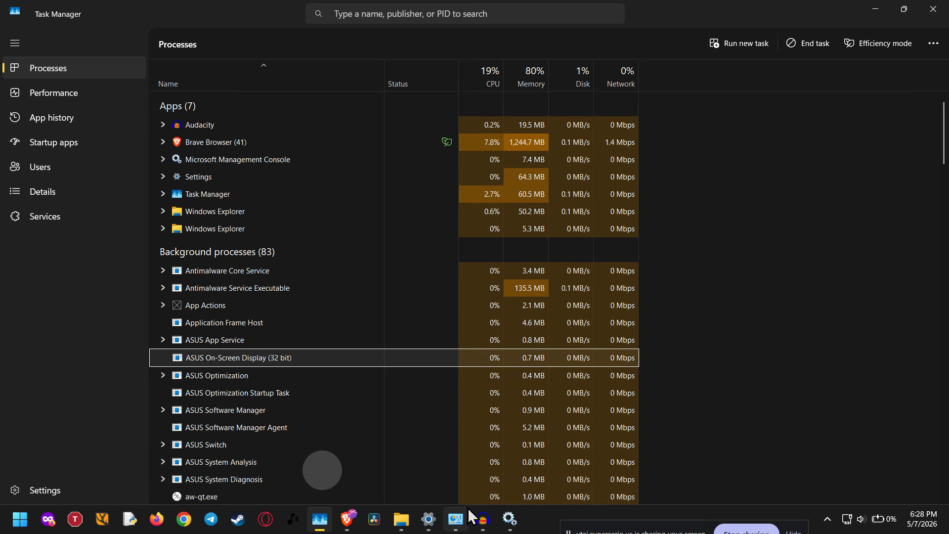
- Switch to Audacity and deselect the audio track
mouse_move(482, 518)
click(487, 460)
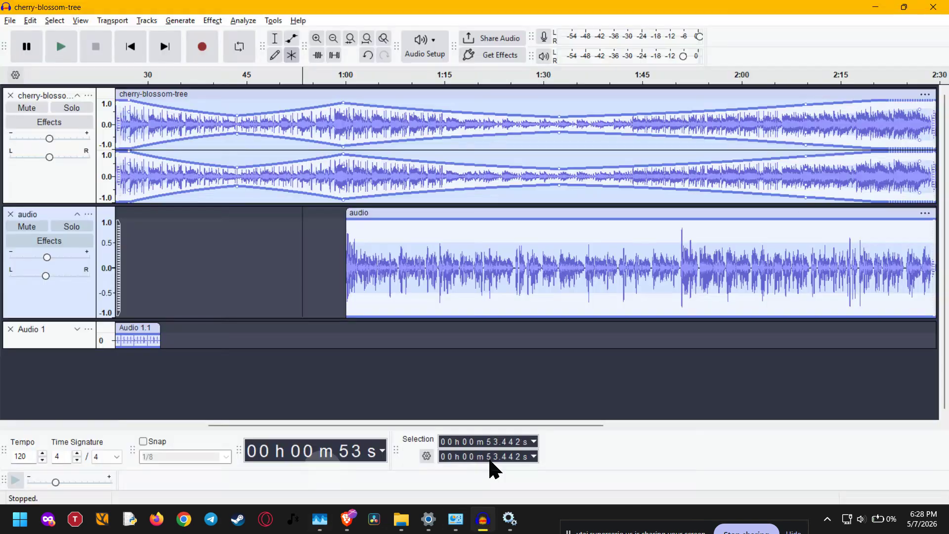
click(455, 360)
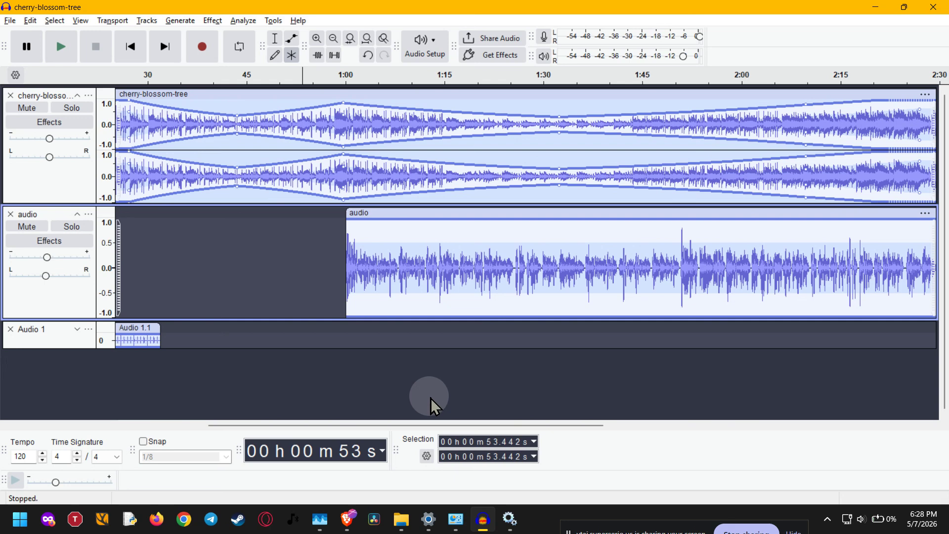
- Switch to Control Panel's Hardware and Sound page and show the recording devices in the Sound settings
mouse_move(454, 517)
click(457, 460)
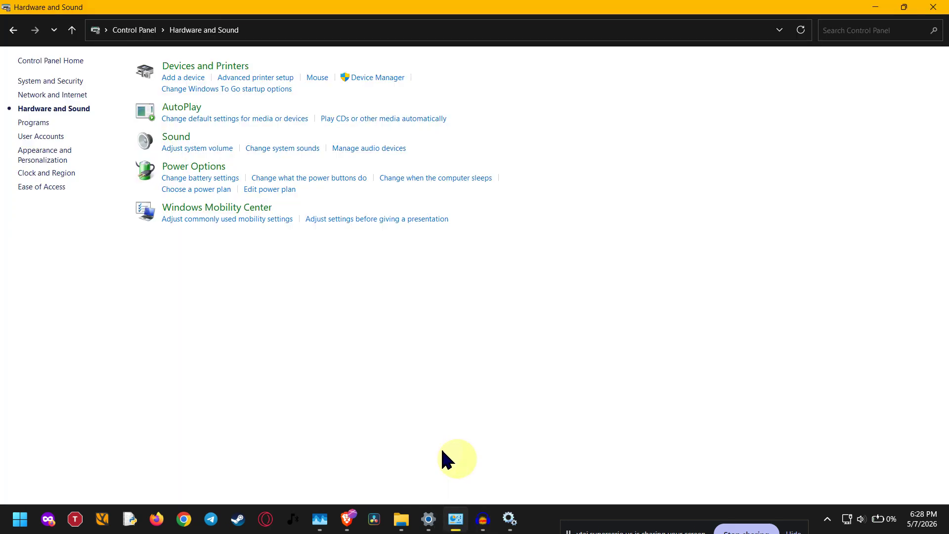
click(177, 141)
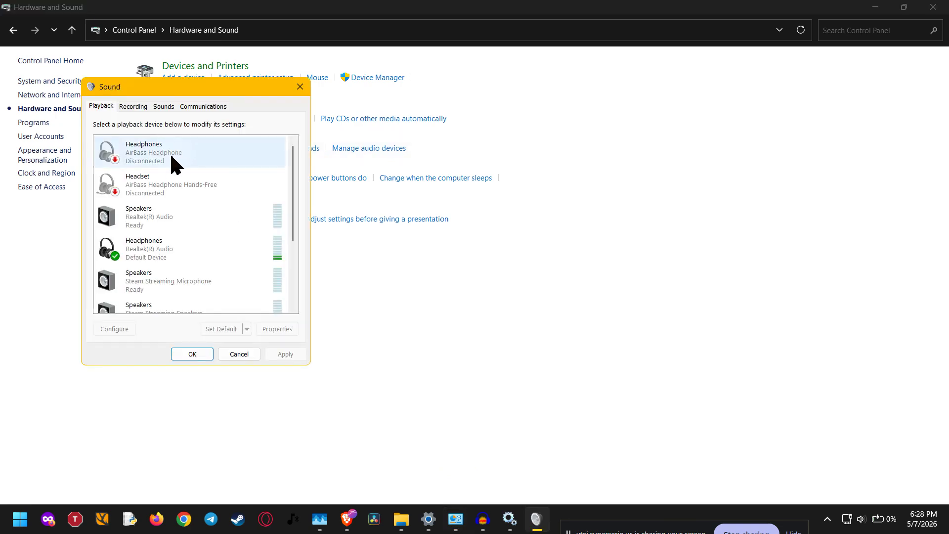
click(131, 106)
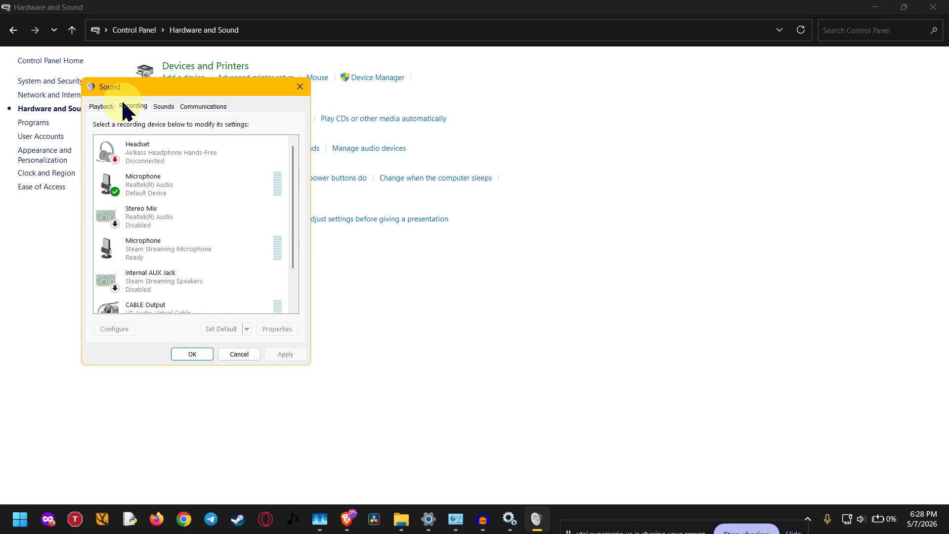
- Move the Sound dialog aside and show the advanced properties of the default Realtek Audio microphone
right_click(140, 179)
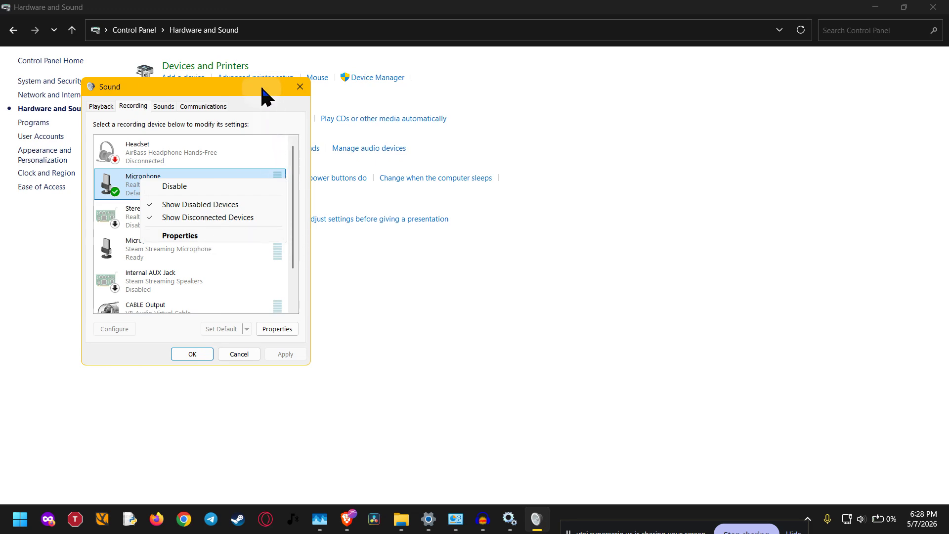
drag(261, 88, 830, 147)
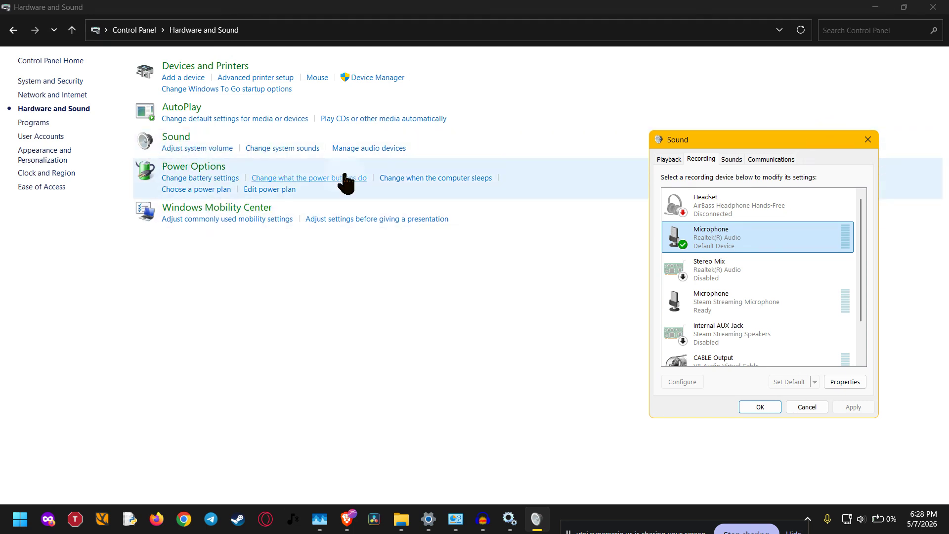
right_click(690, 240)
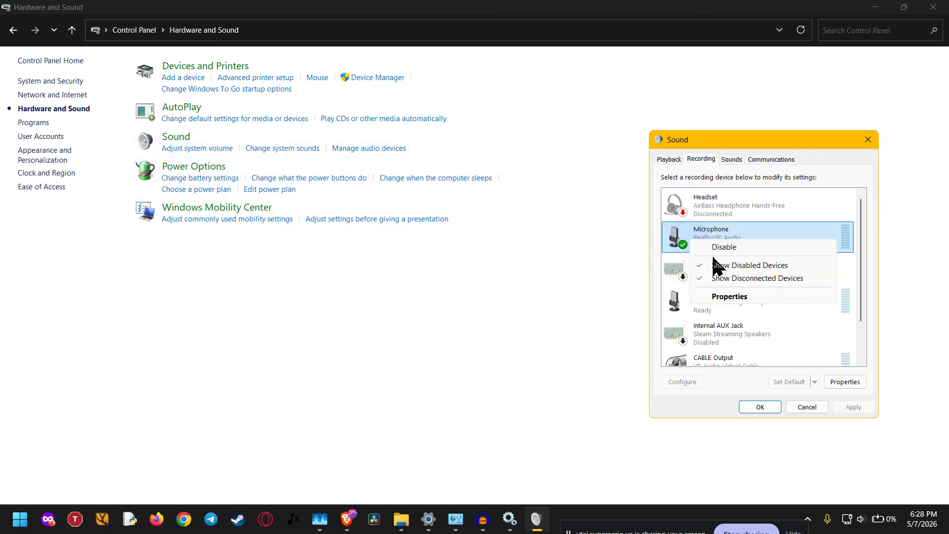
click(743, 297)
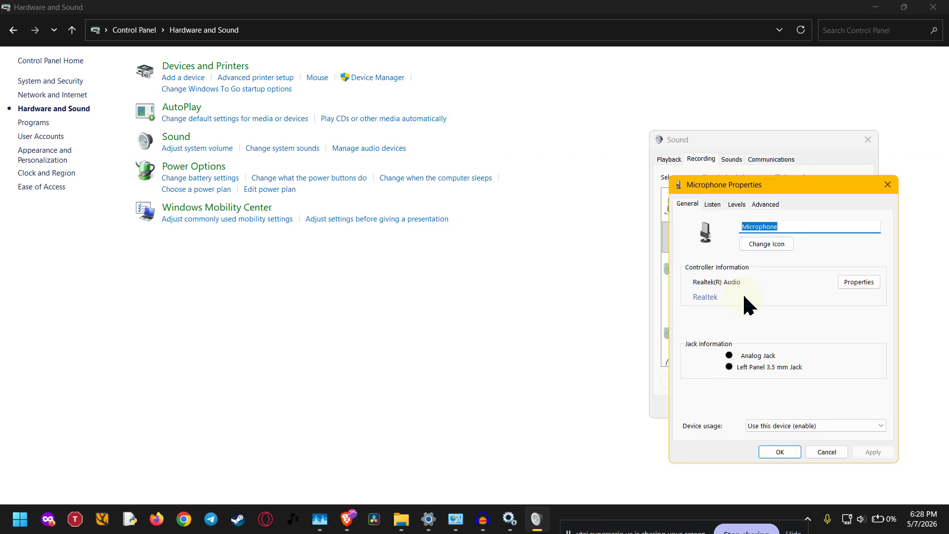
click(780, 203)
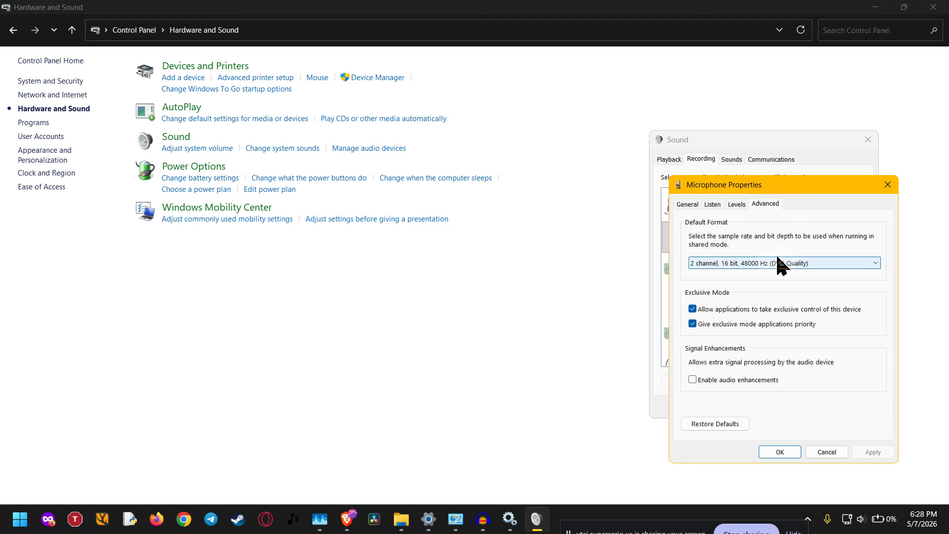
- Disallow applications from taking exclusive control of the microphone, and confirm the microphone properties and Sound dialogs
click(757, 310)
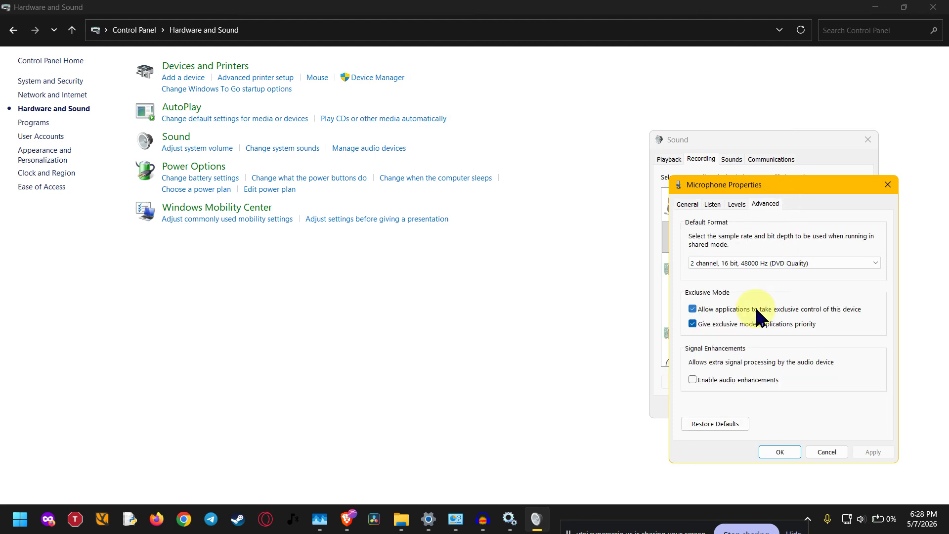
click(757, 309)
click(756, 309)
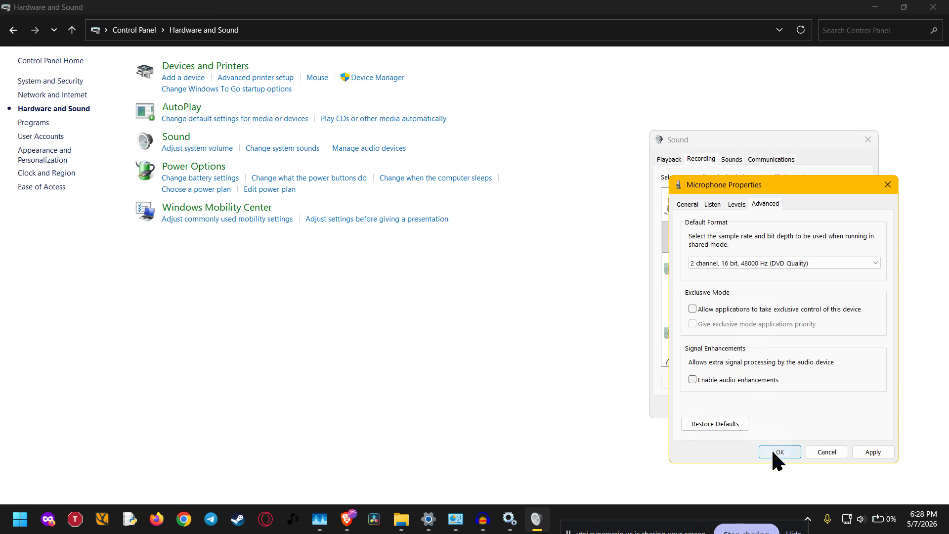
click(706, 317)
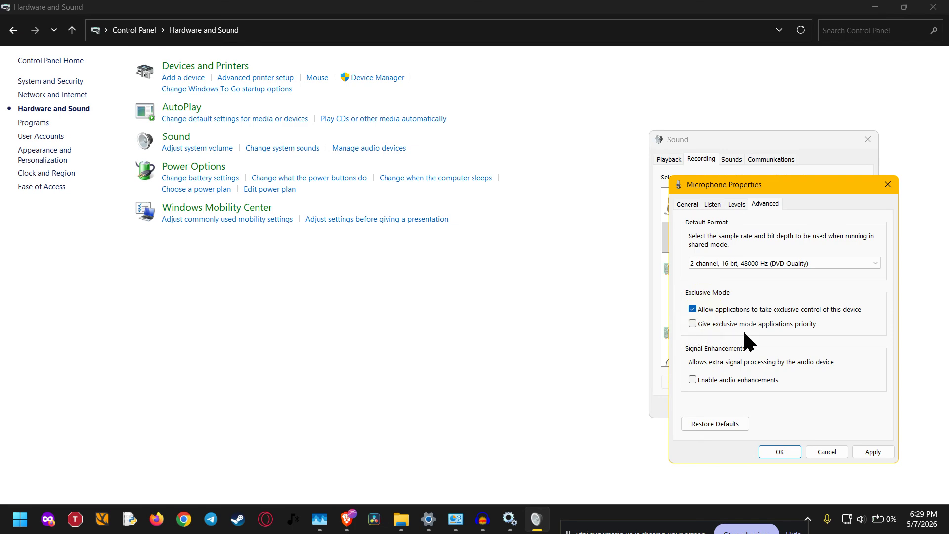
click(693, 309)
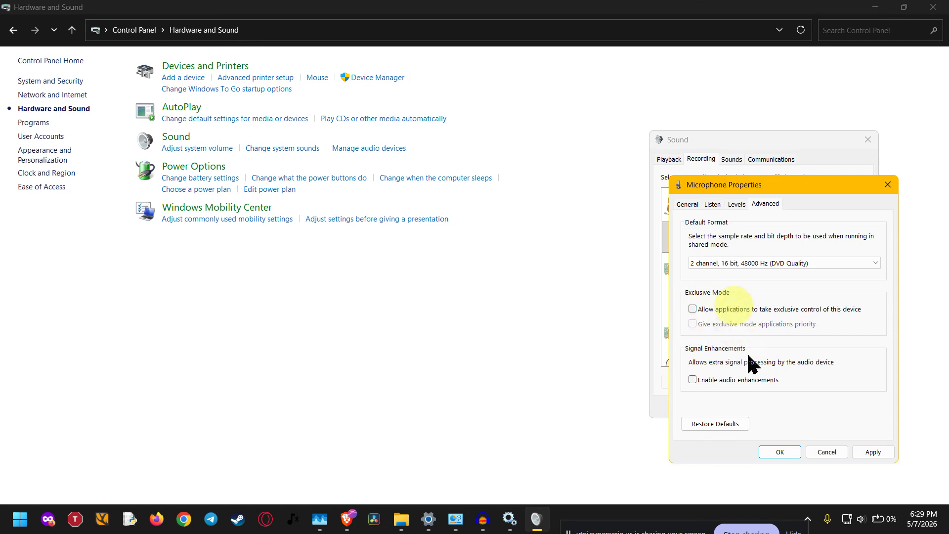
click(769, 452)
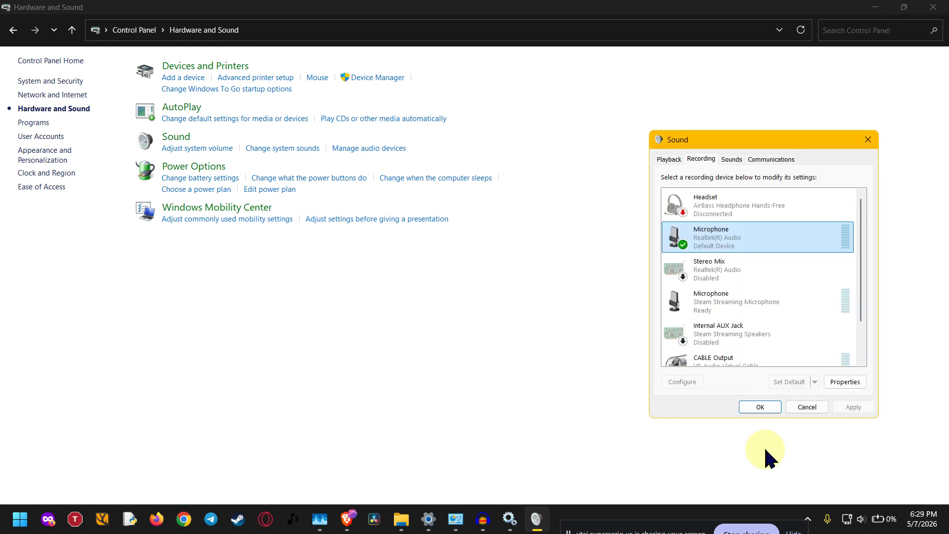
click(756, 407)
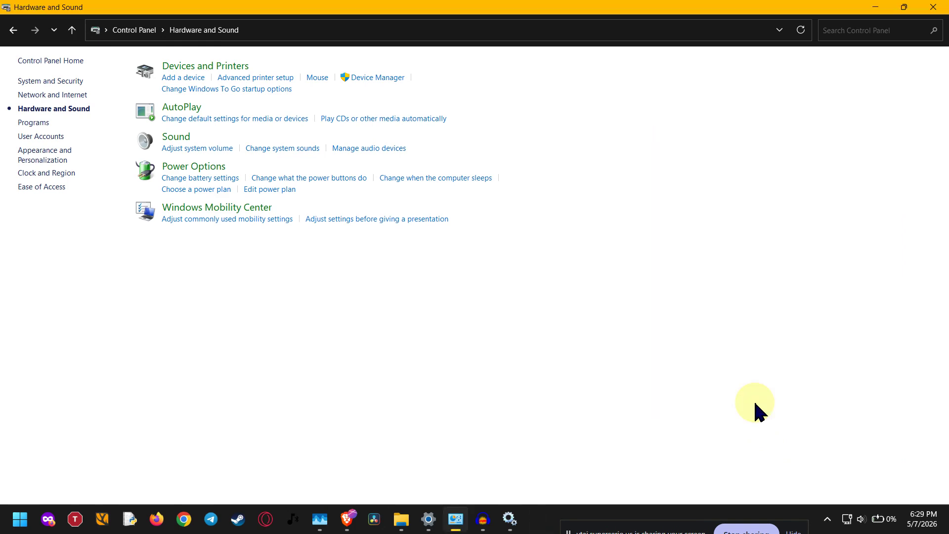
- Switch to Audacity and rescan the audio devices
mouse_move(482, 522)
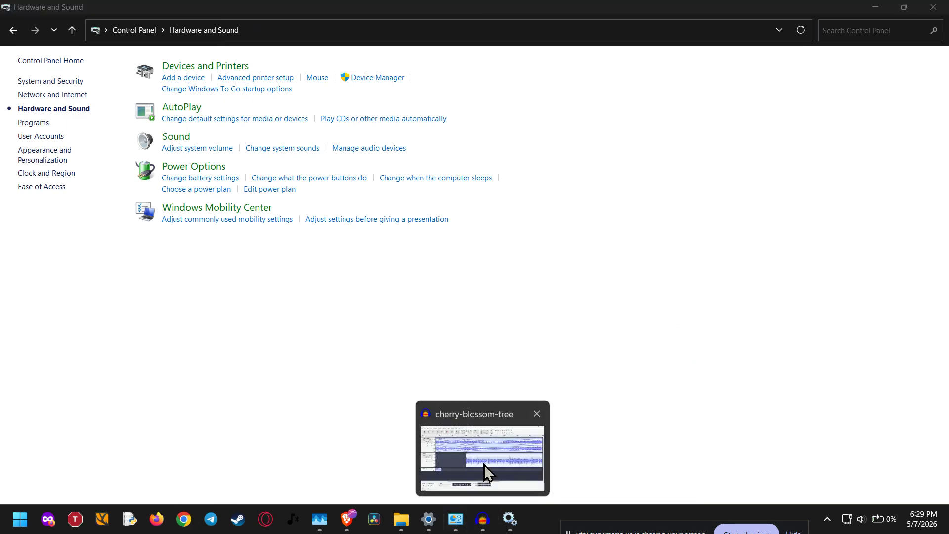
click(486, 473)
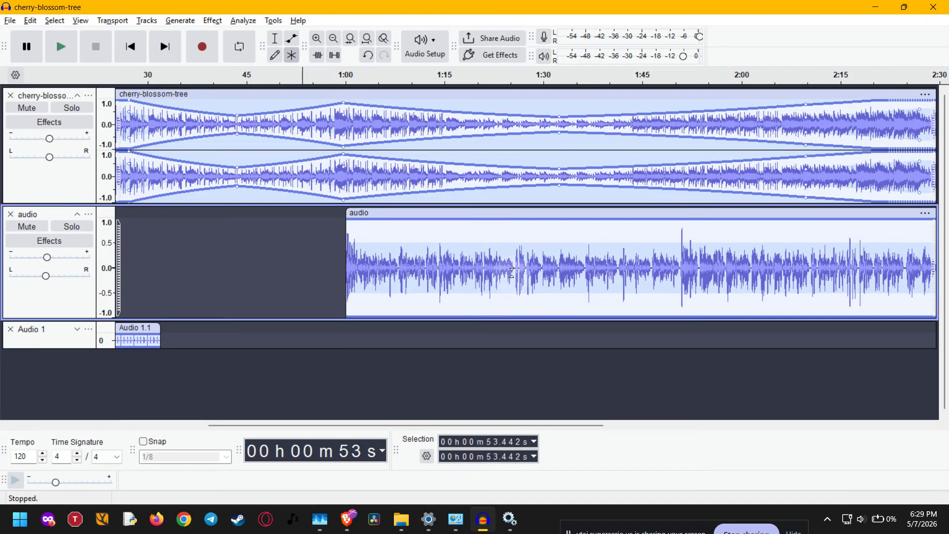
click(420, 49)
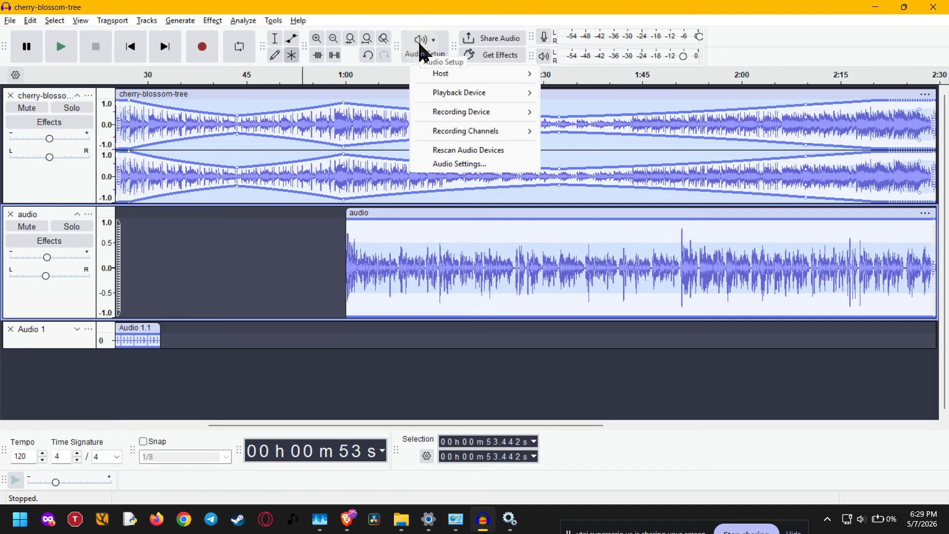
click(113, 21)
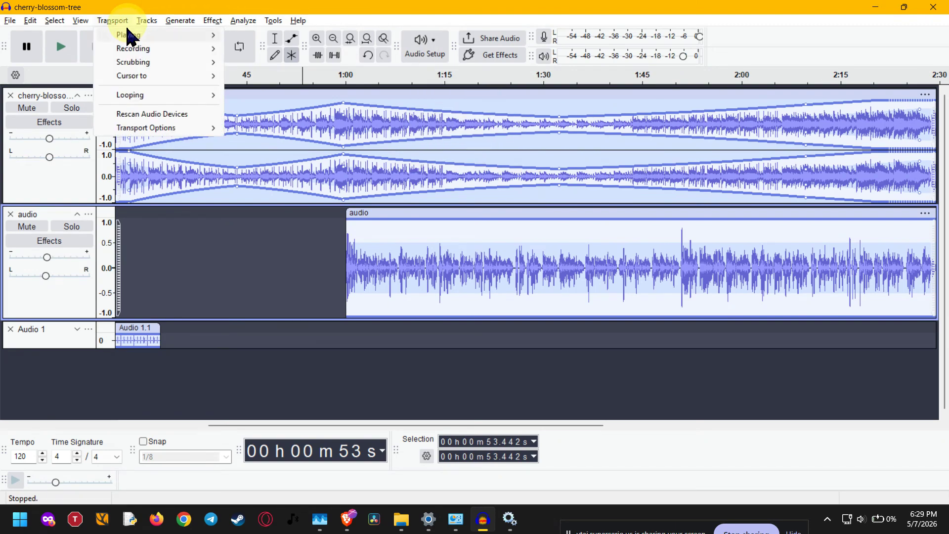
click(210, 114)
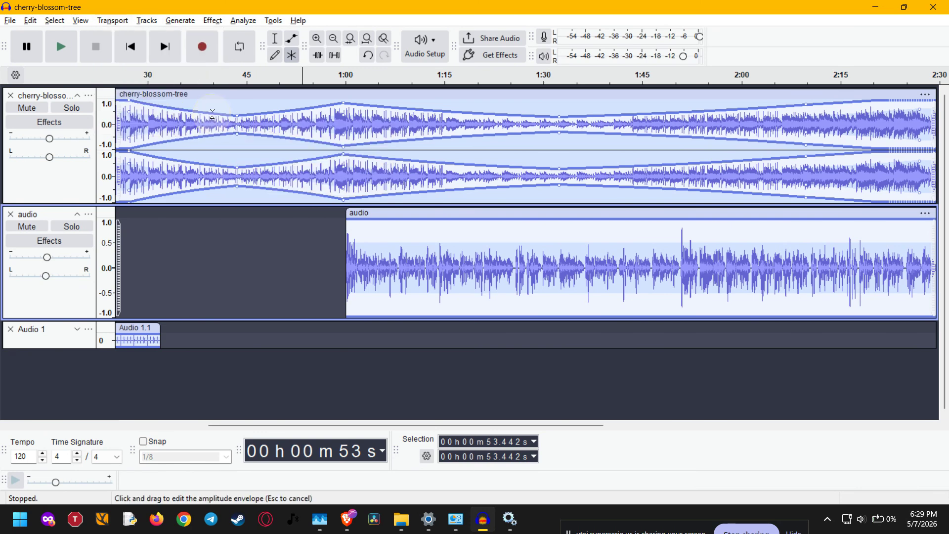
click(424, 40)
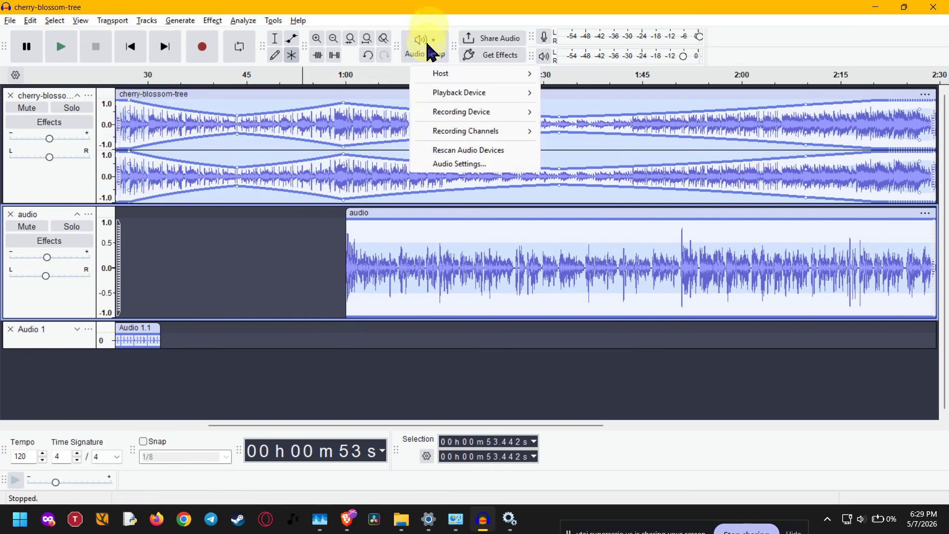
click(497, 152)
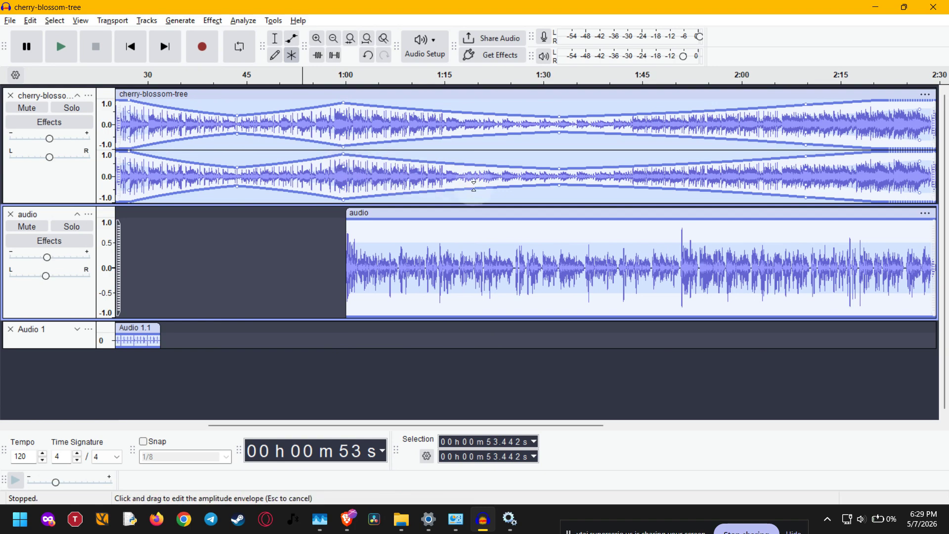
- Return the playback cursor to the start of the project
click(570, 259)
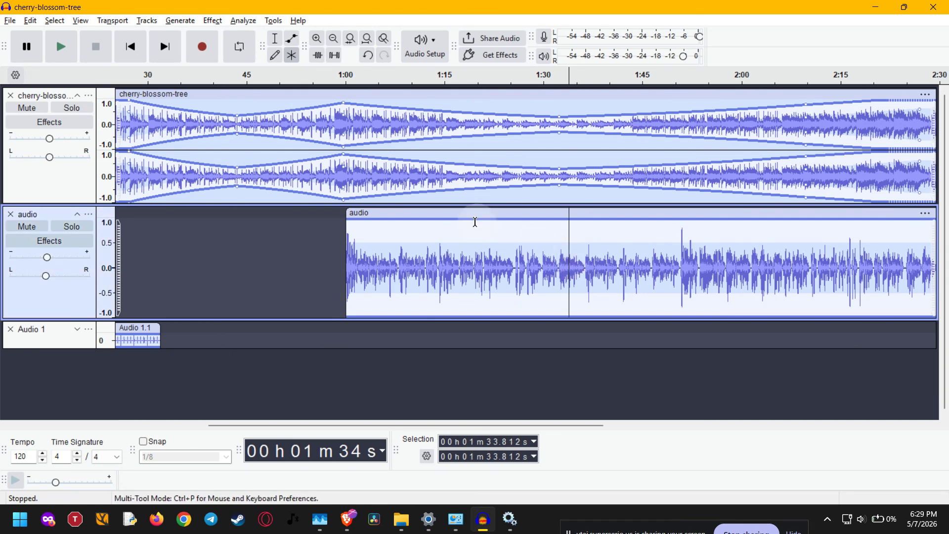
click(130, 47)
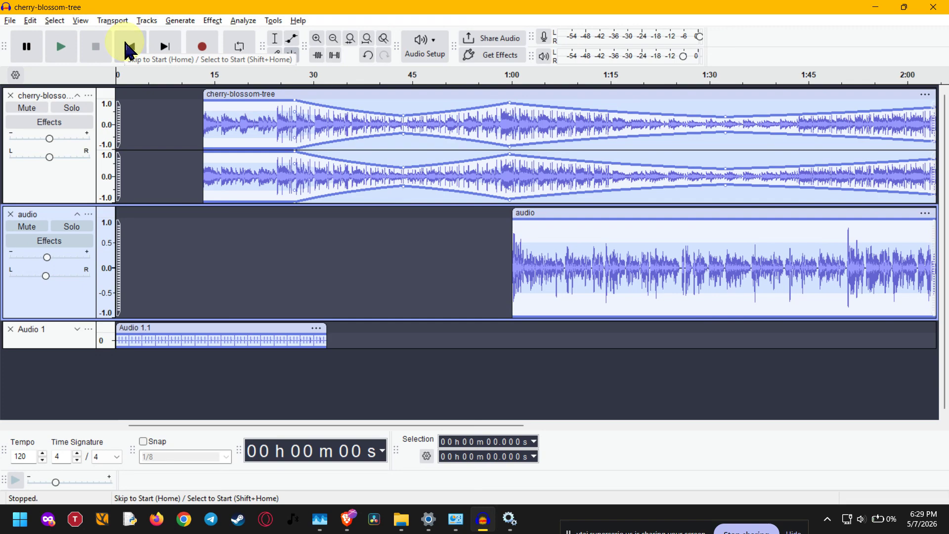